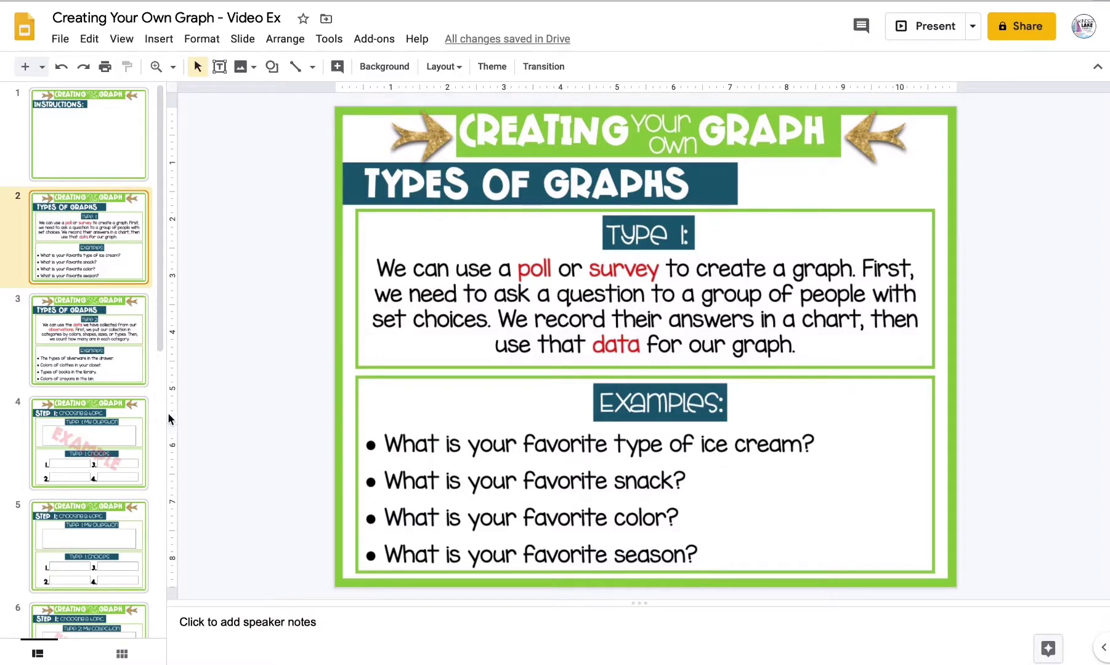
Go to slide 3, which explains Type 2 graphs built from categories
click(111, 360)
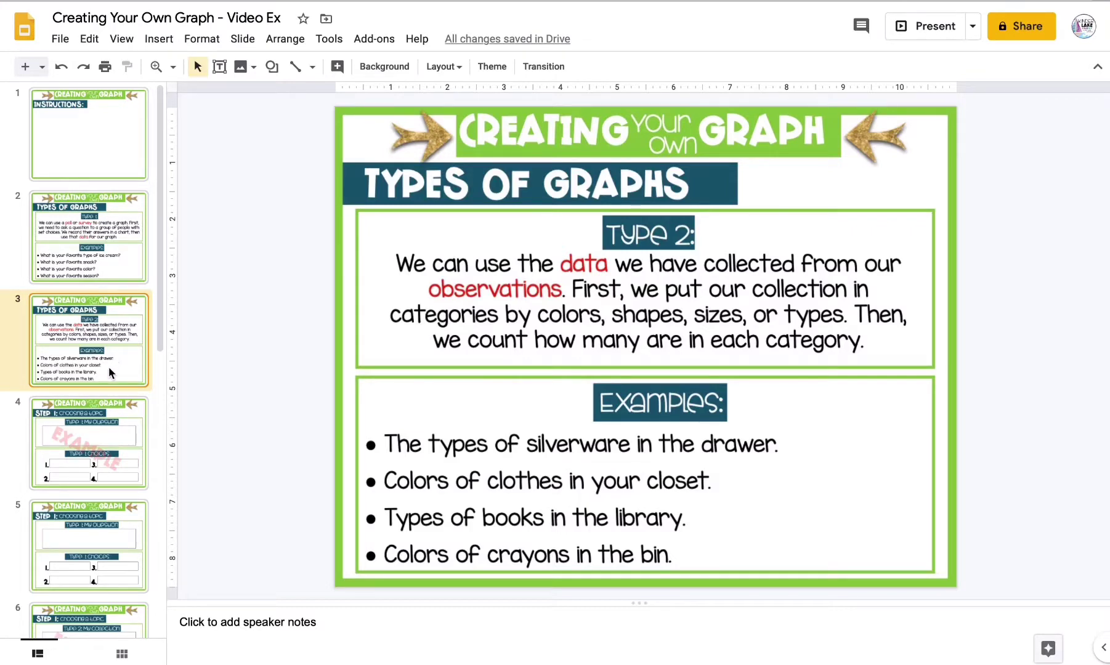
Open the slide 4 Step 1 topic worksheet and put the cursor in its empty question box
click(94, 441)
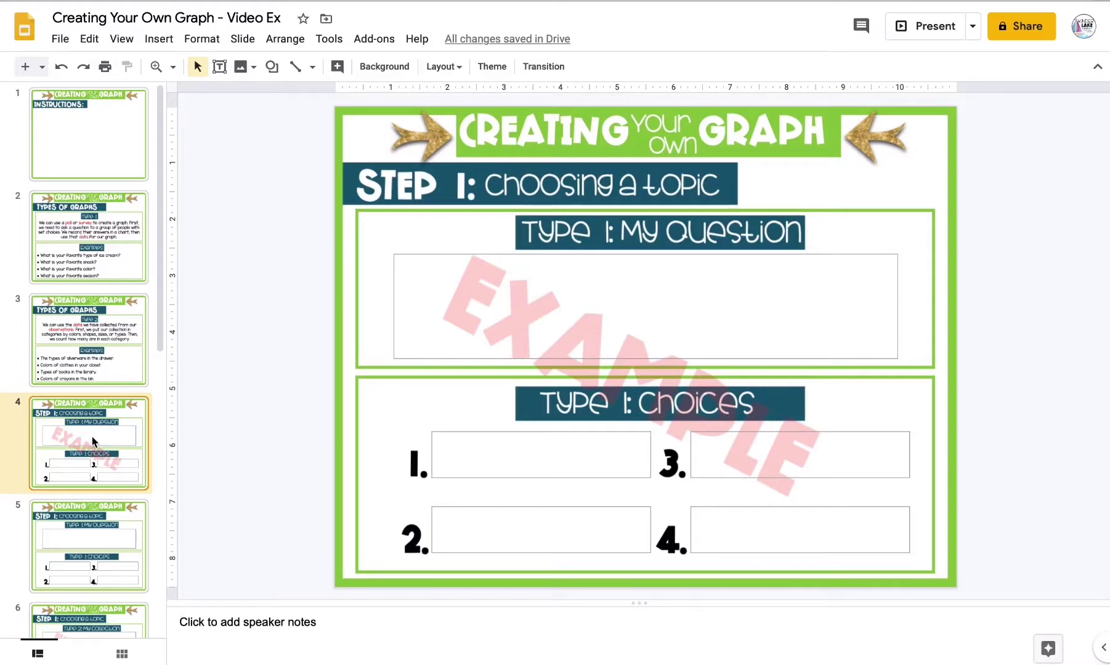
click(690, 296)
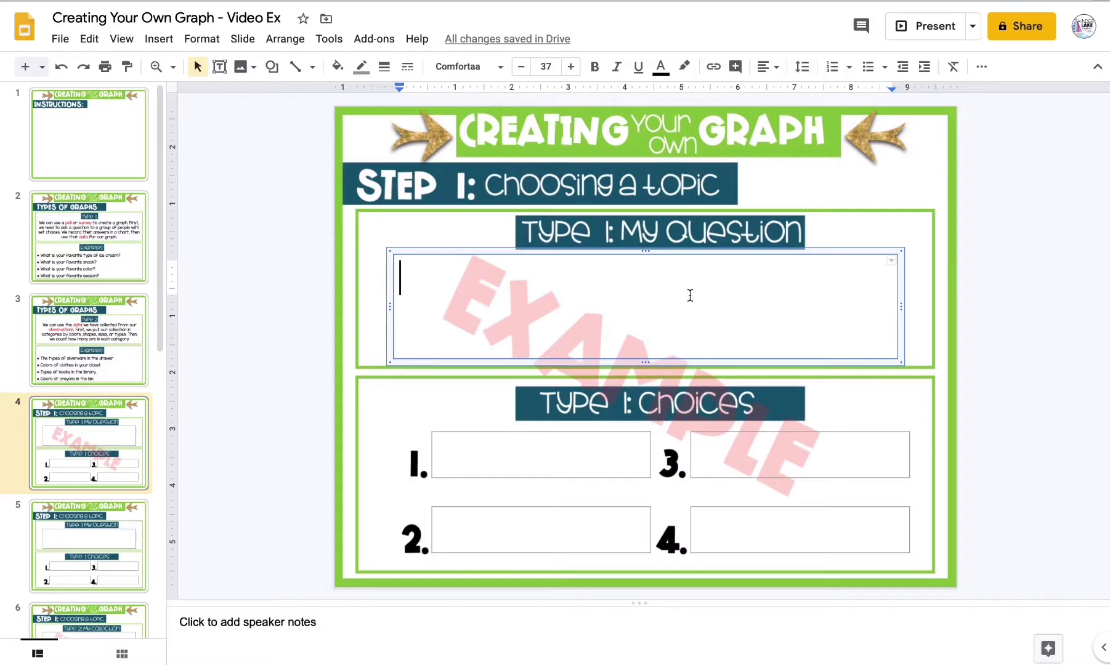
Write 'What is your favorite subject?' as the question
text(What i)
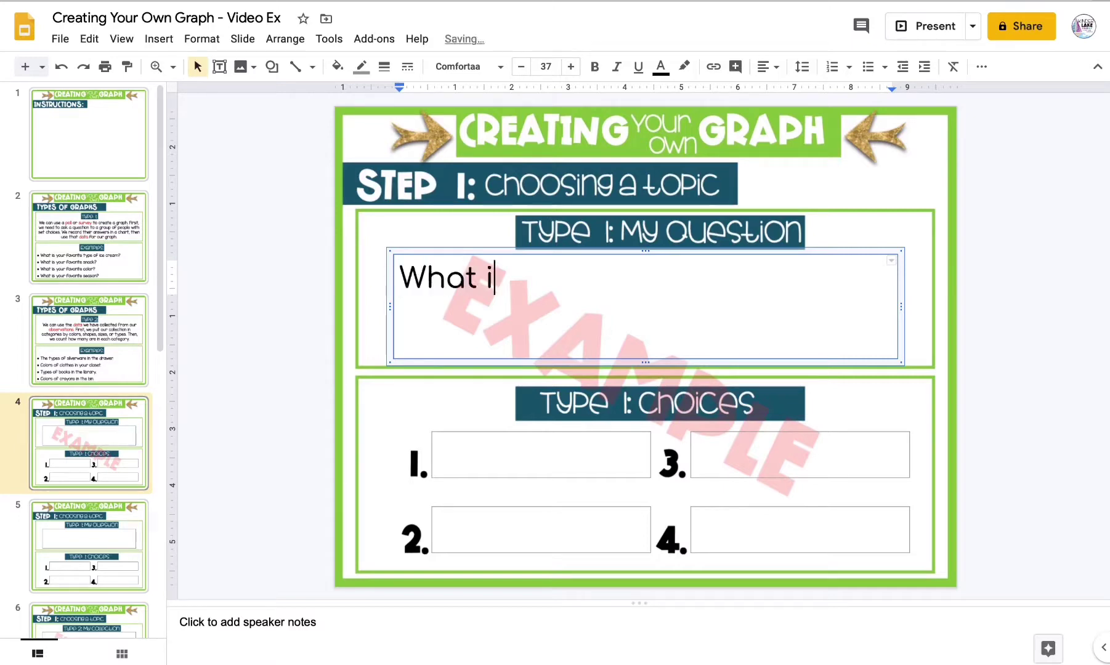
text(s your fav)
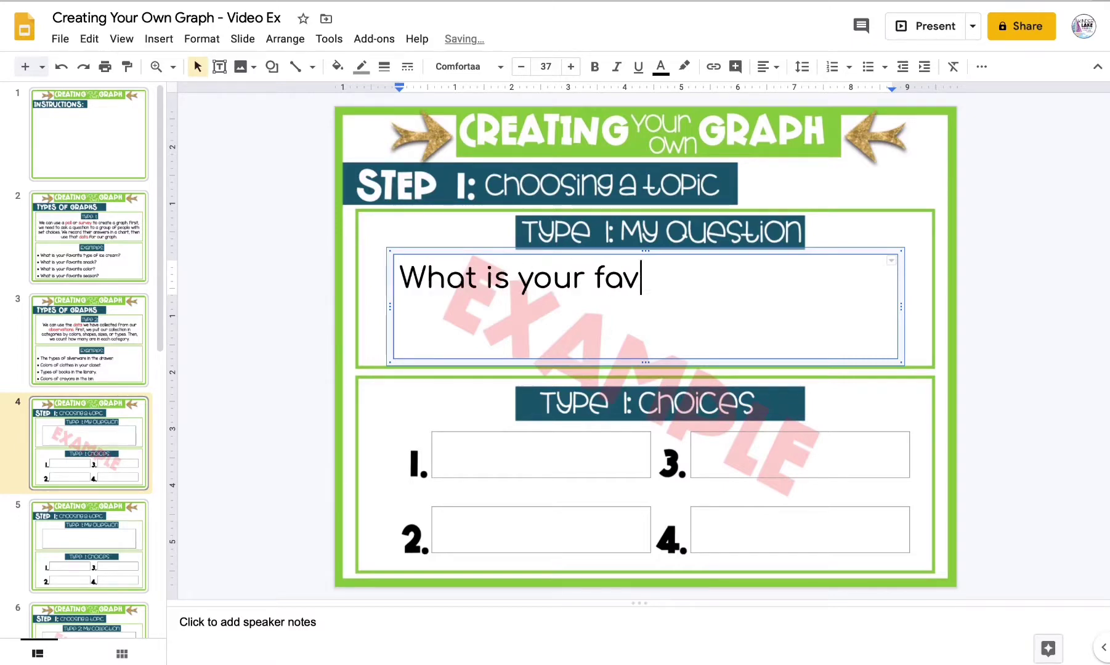
text(orite s)
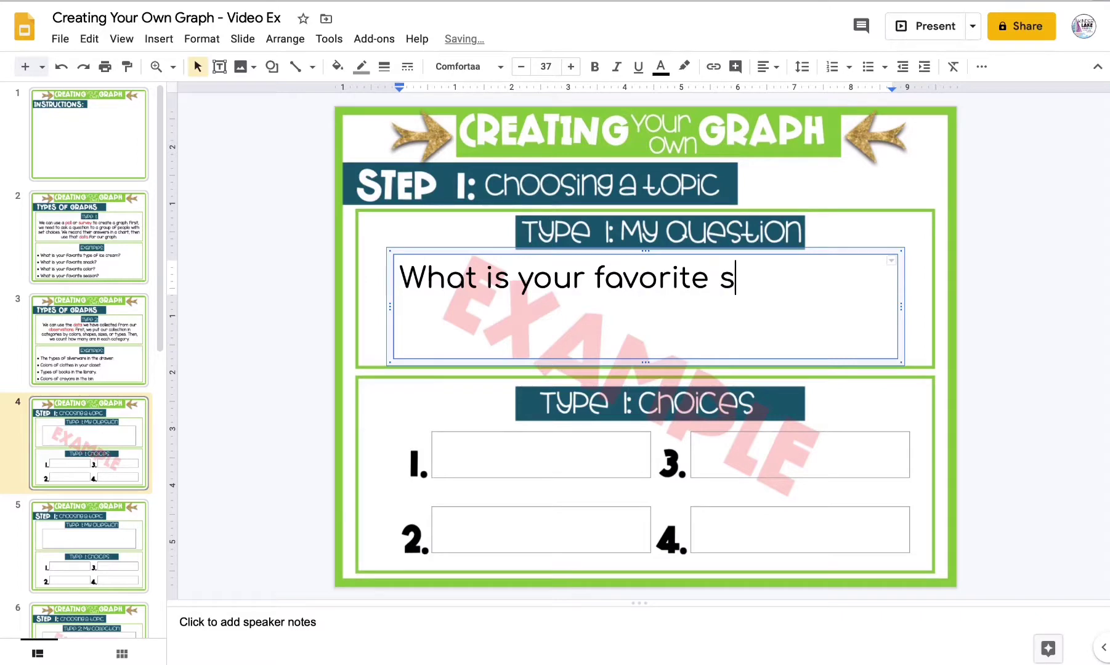
text(ubject?)
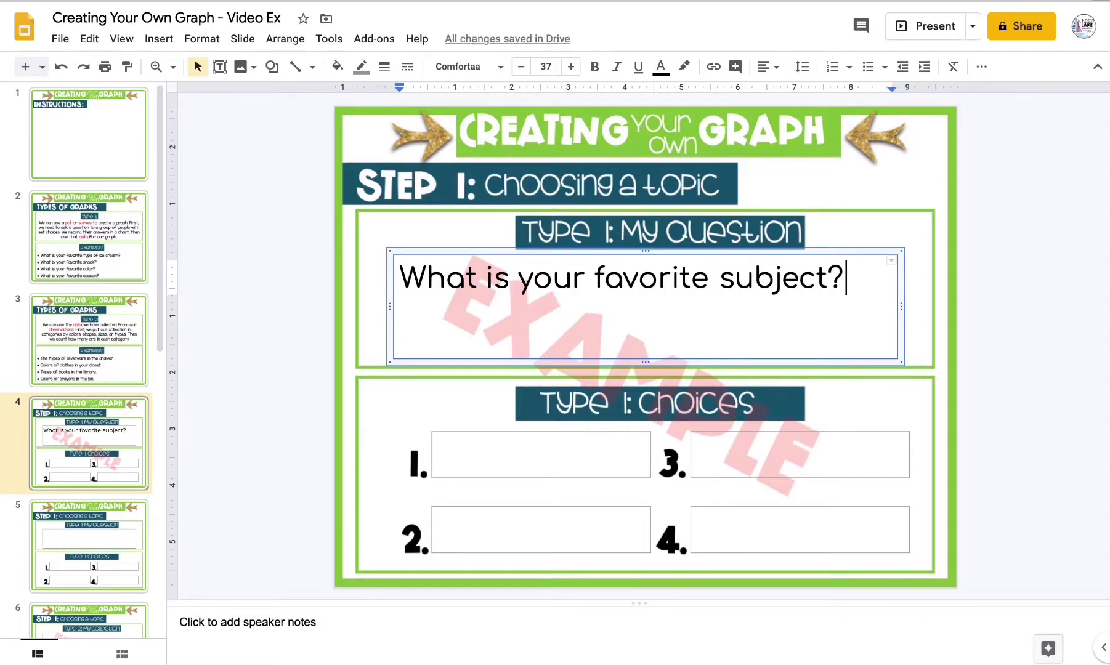
Fill the four choice boxes with Math, Spelling, Reading and Writing, then go to slide 6
click(523, 452)
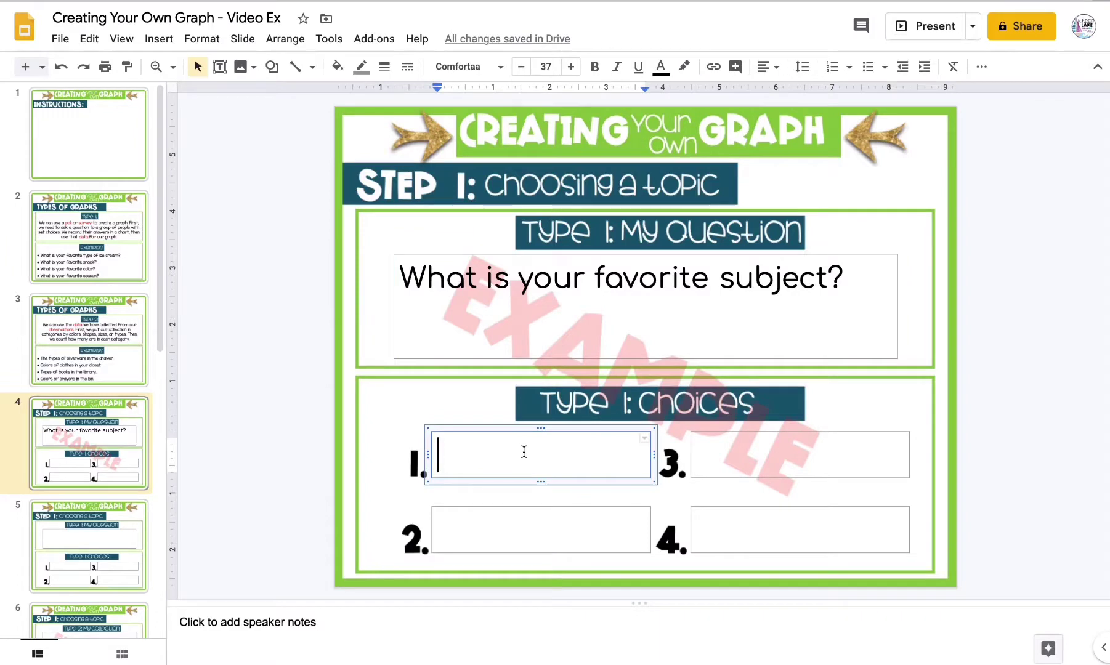
text(Math)
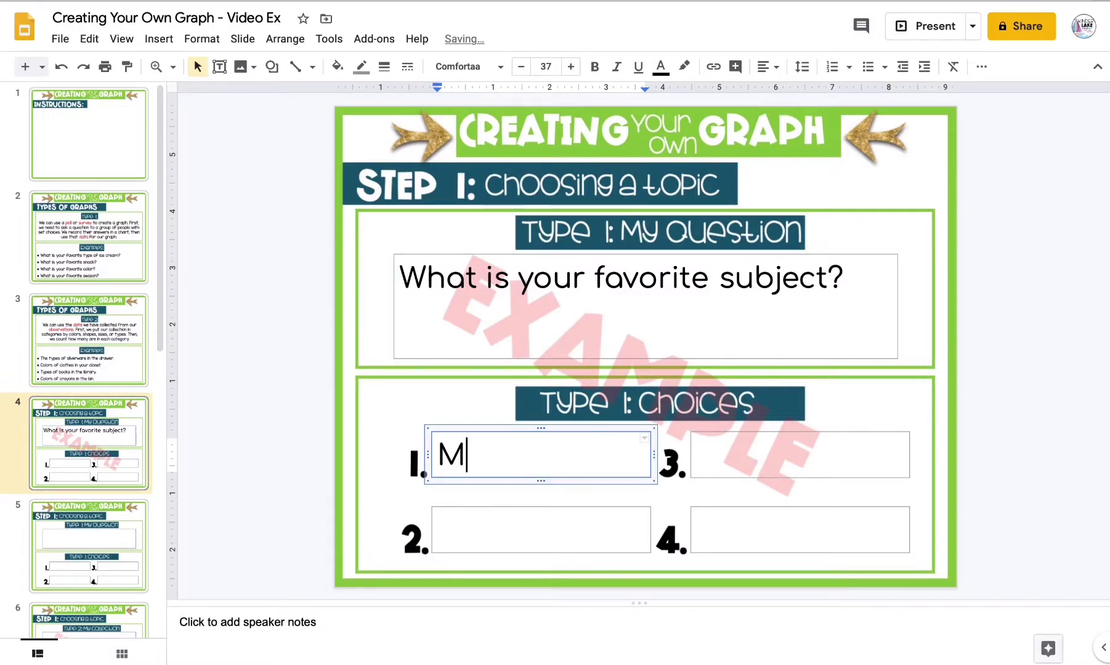
click(541, 531)
text(Spelling)
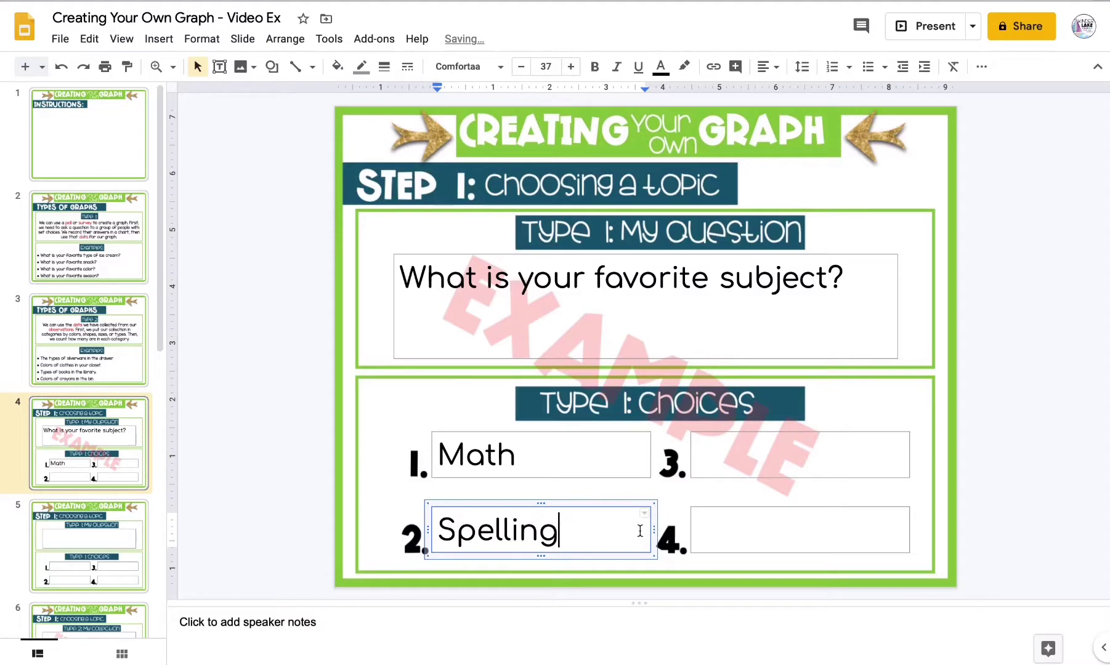
click(737, 466)
text(Reading)
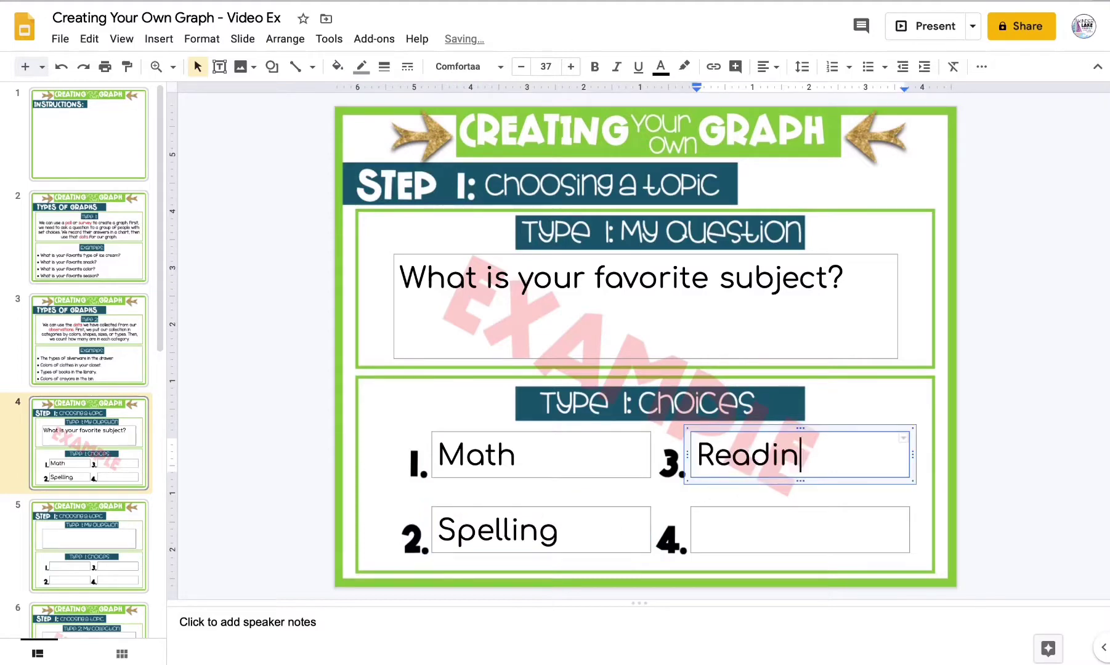
click(792, 536)
text(Wri)
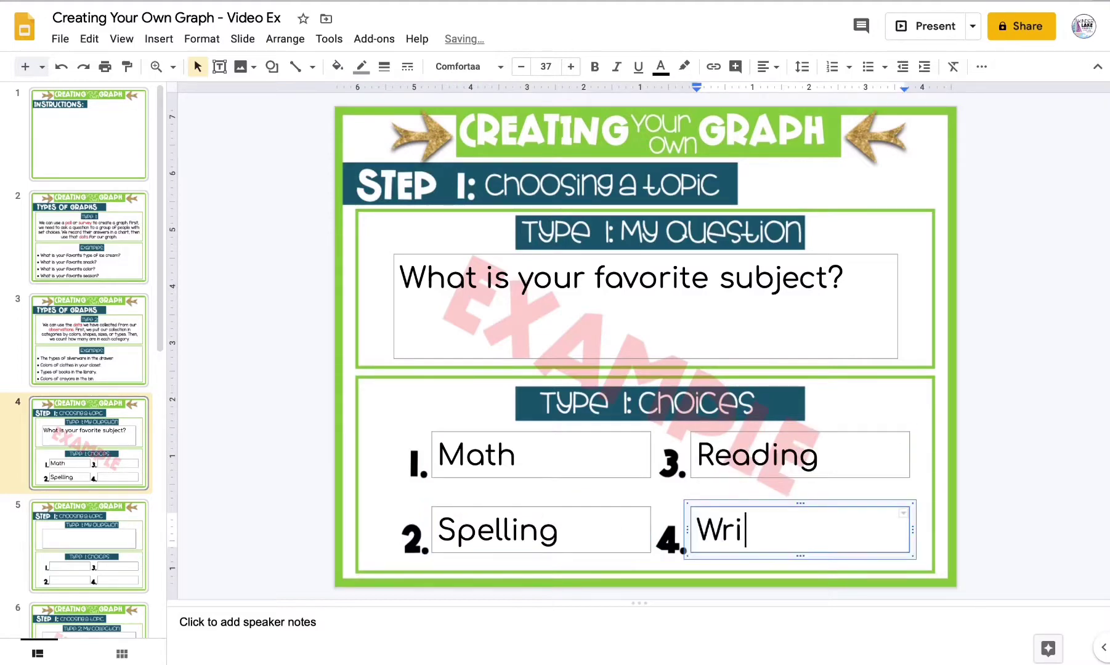
text(ting)
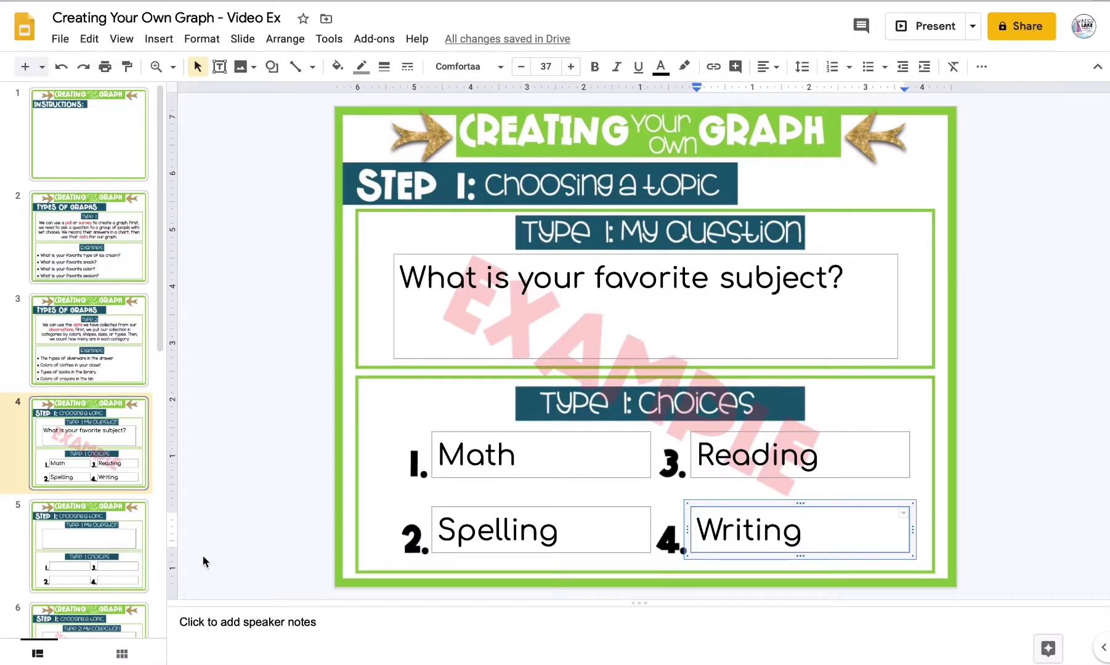
scroll(69, 506, down, 3)
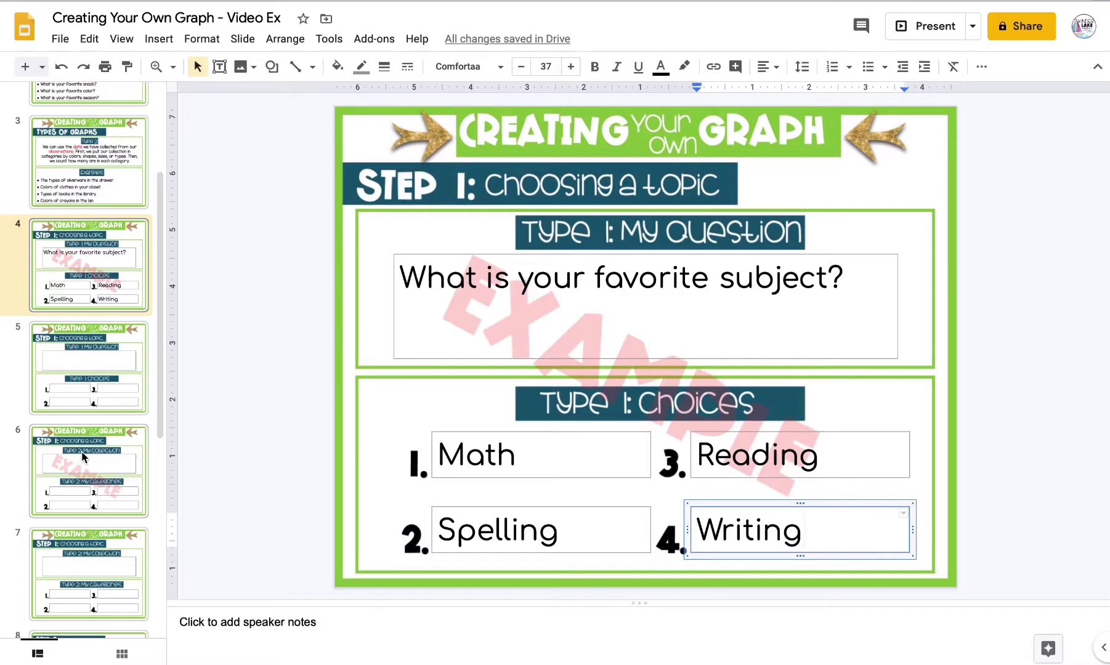
click(85, 456)
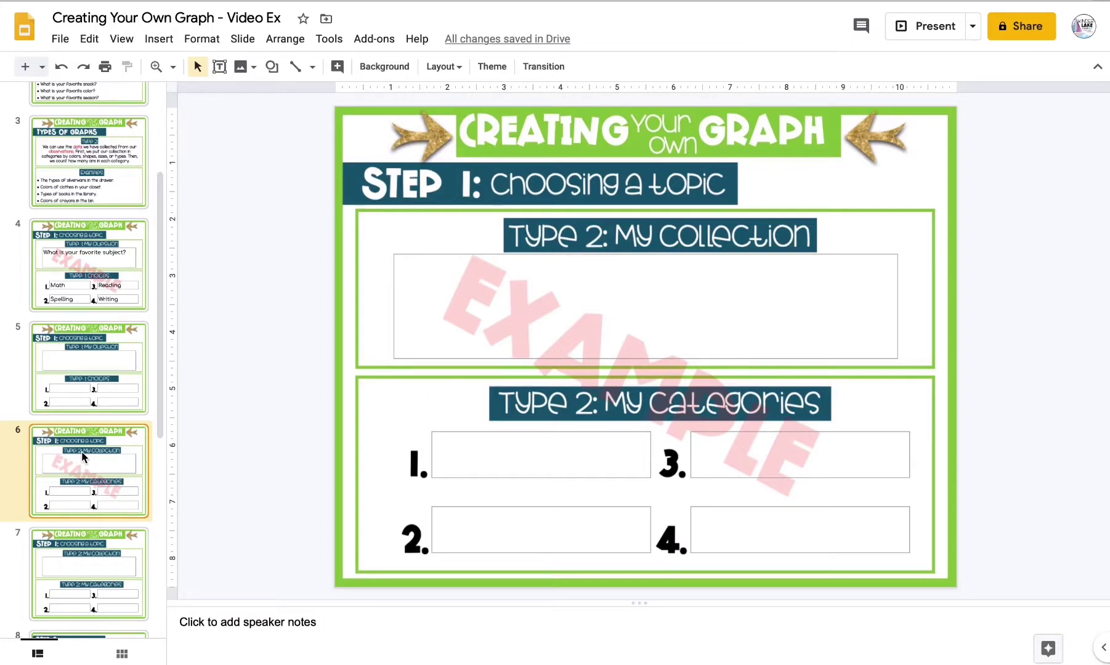
Clear the My Collection box on slide 6 and enter 'Fruit Loops'
double_click(547, 272)
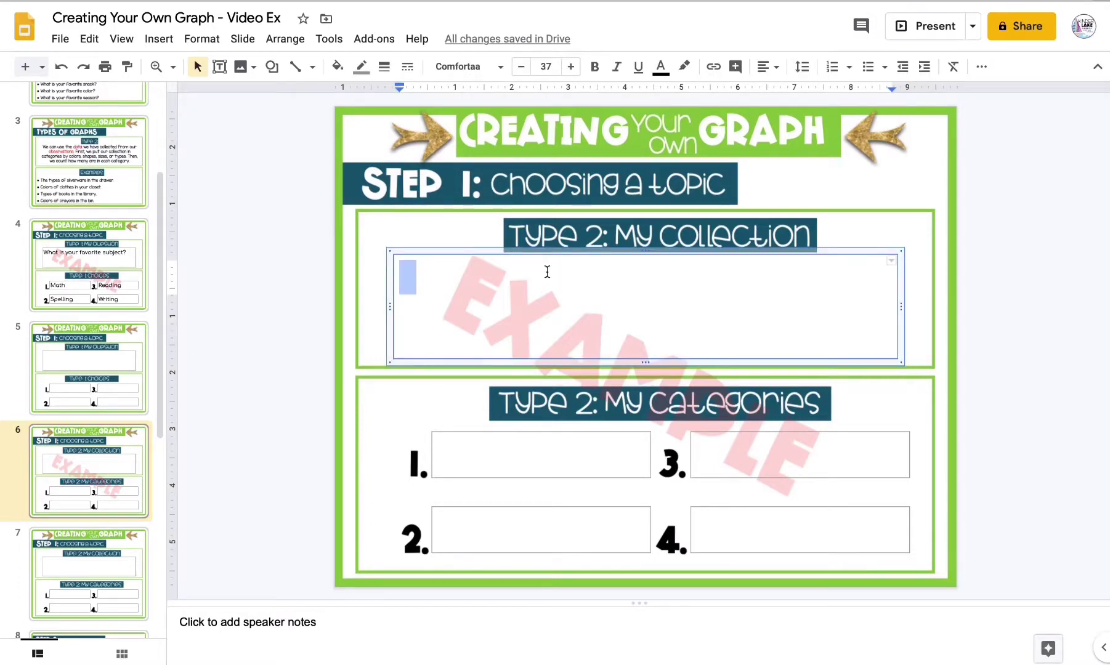
key(BackSpace)
text(Fr)
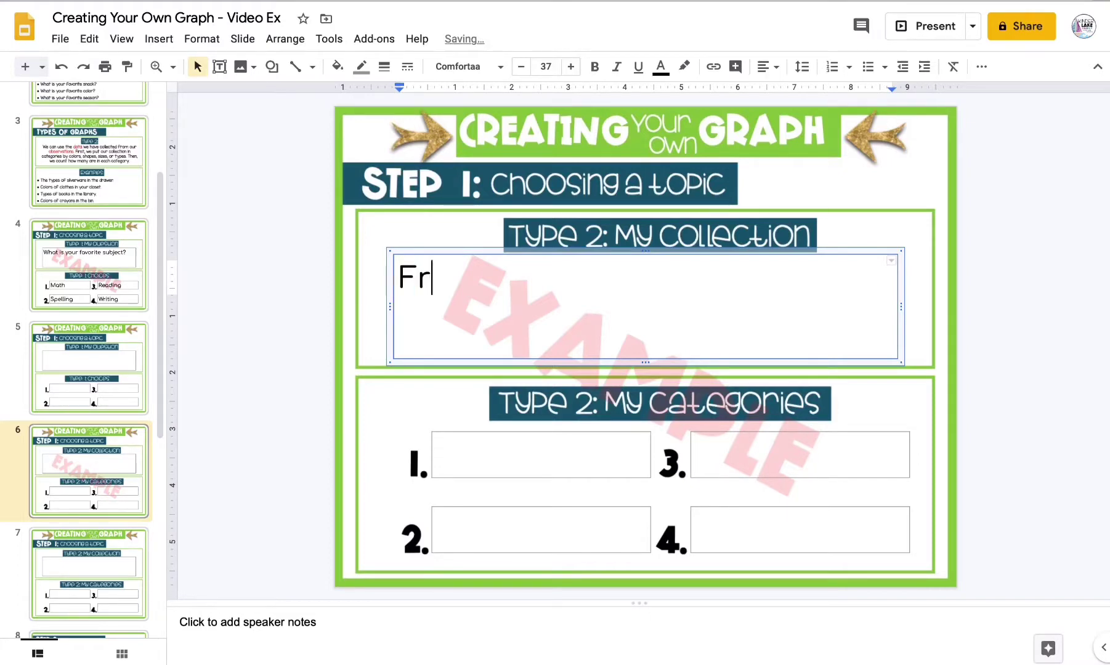
text(uit Loops)
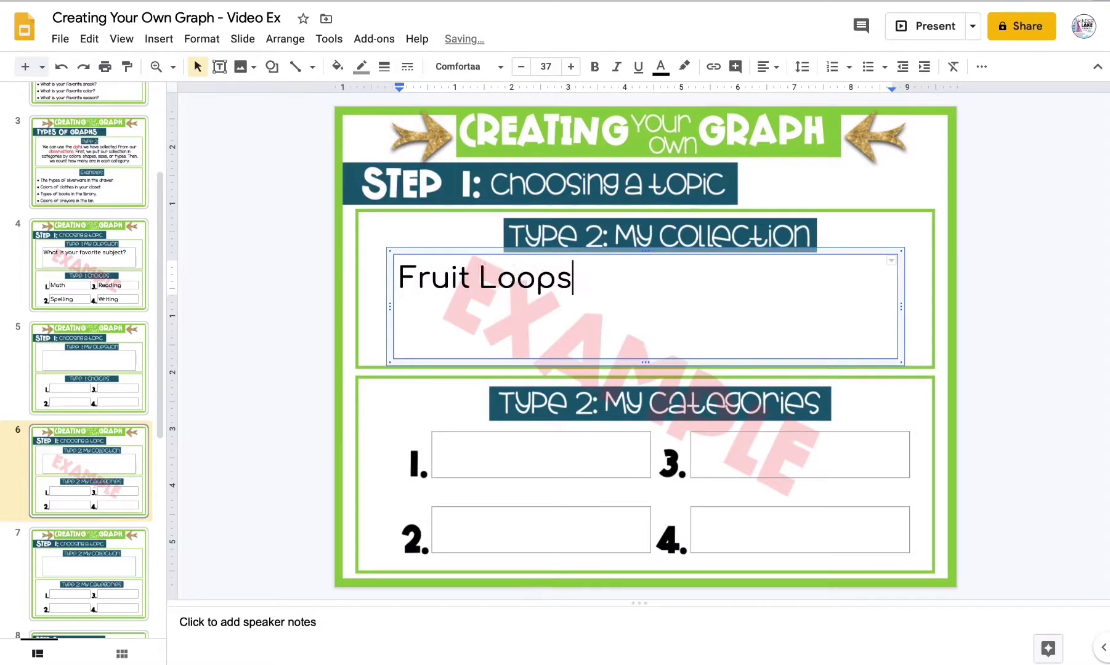
Fill the four category boxes with Green, Blue, Purple and Red
click(525, 462)
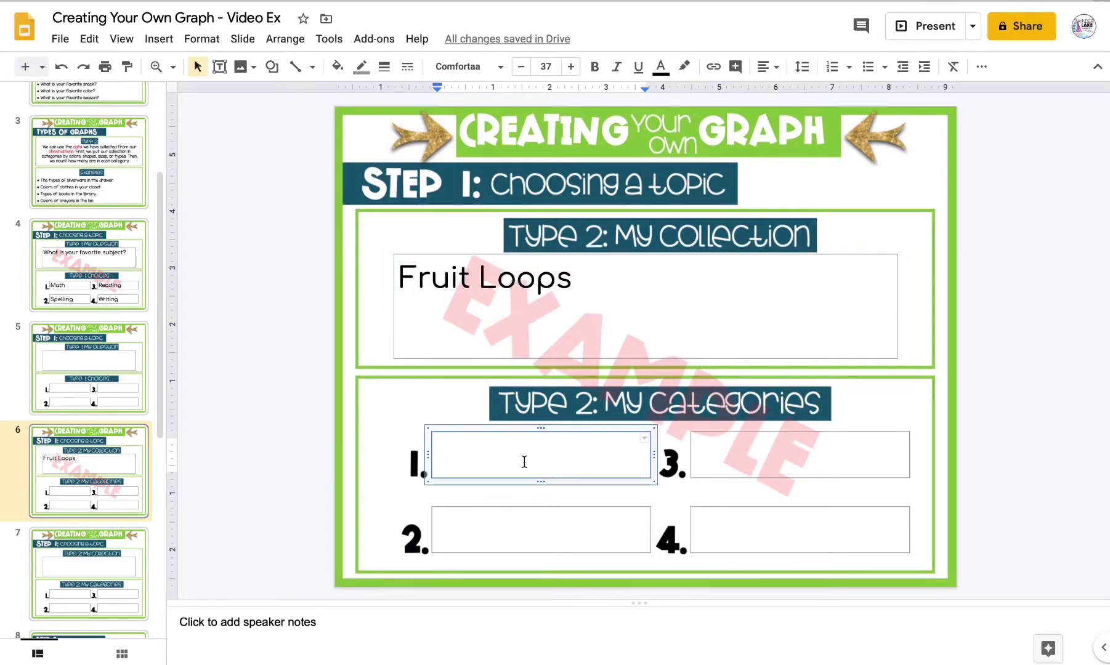
text(Green)
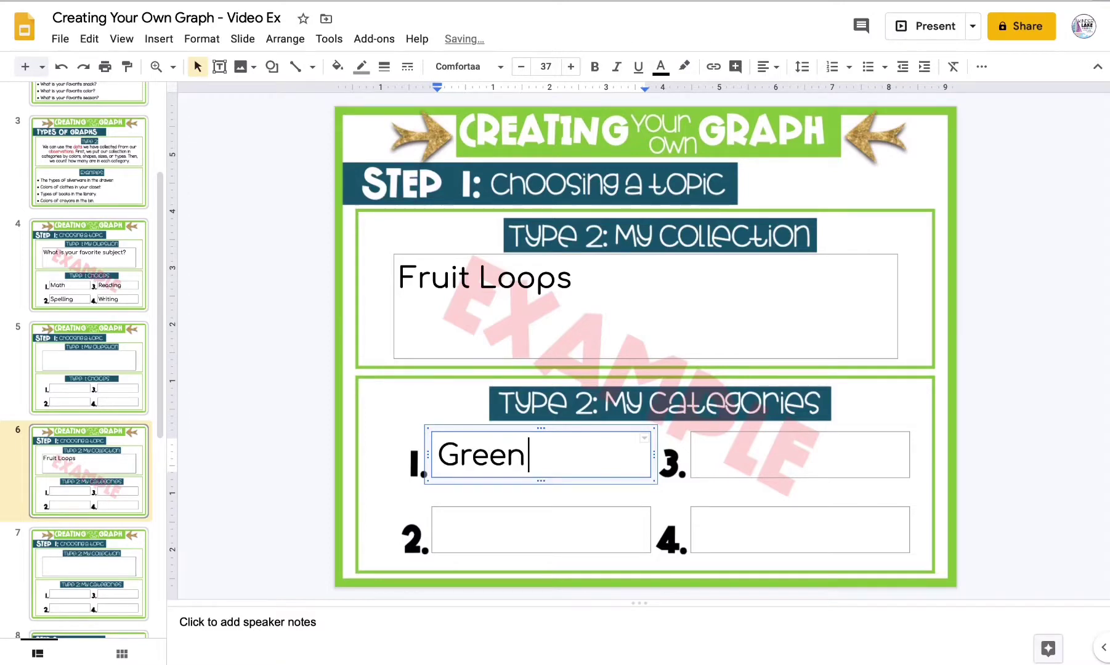
click(511, 532)
text(B)
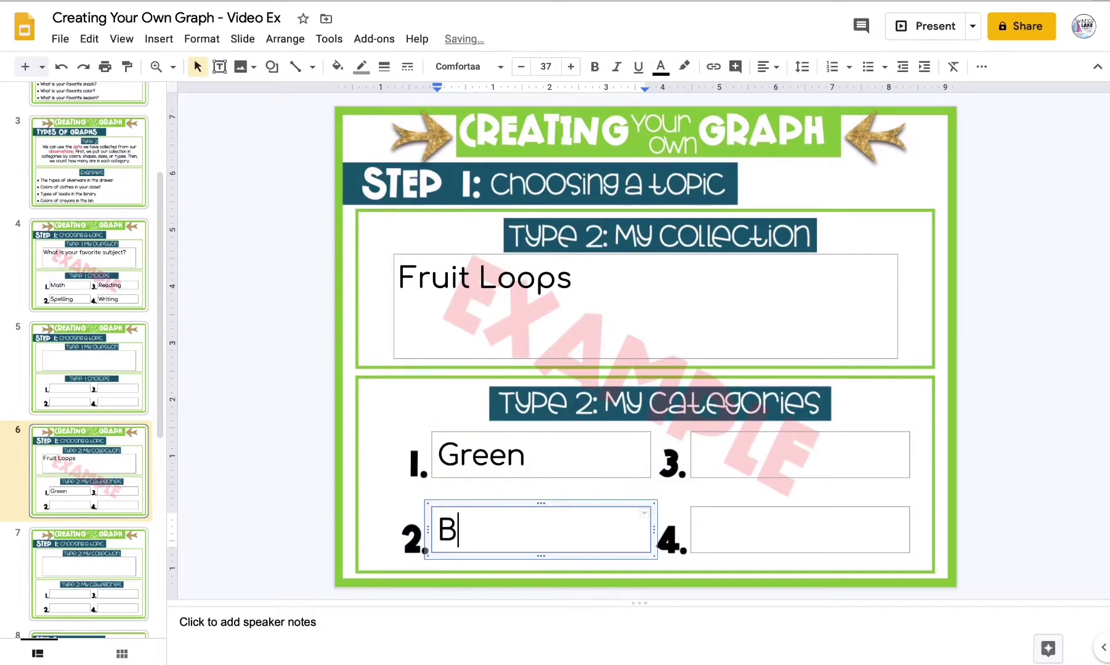
text(lue)
click(800, 449)
text(Purple)
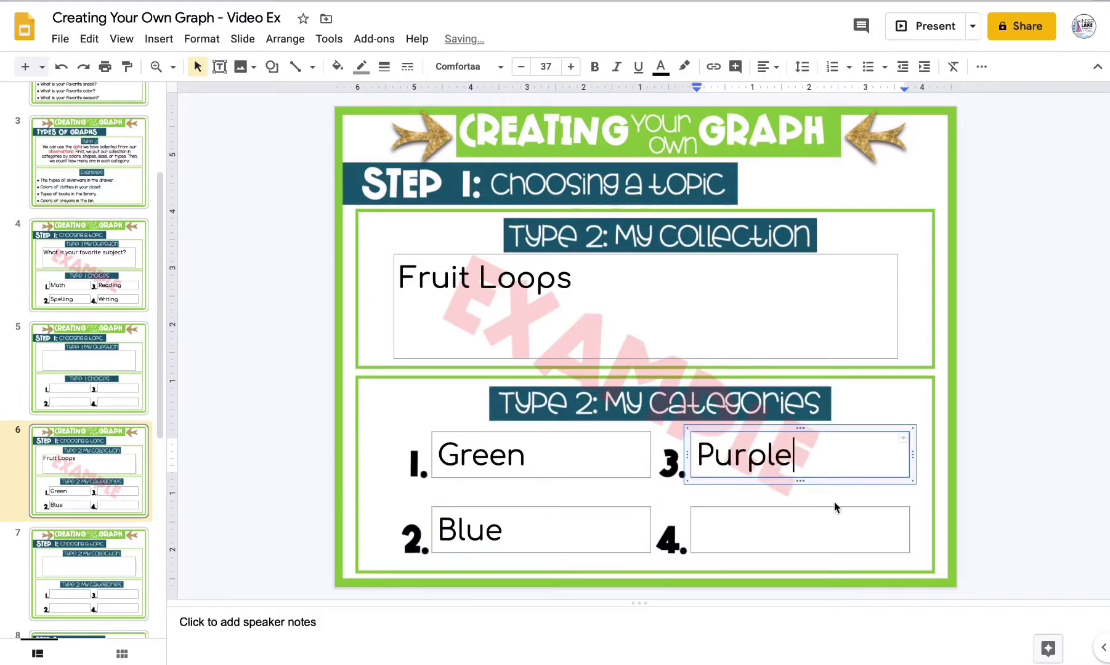
click(840, 528)
text(Red)
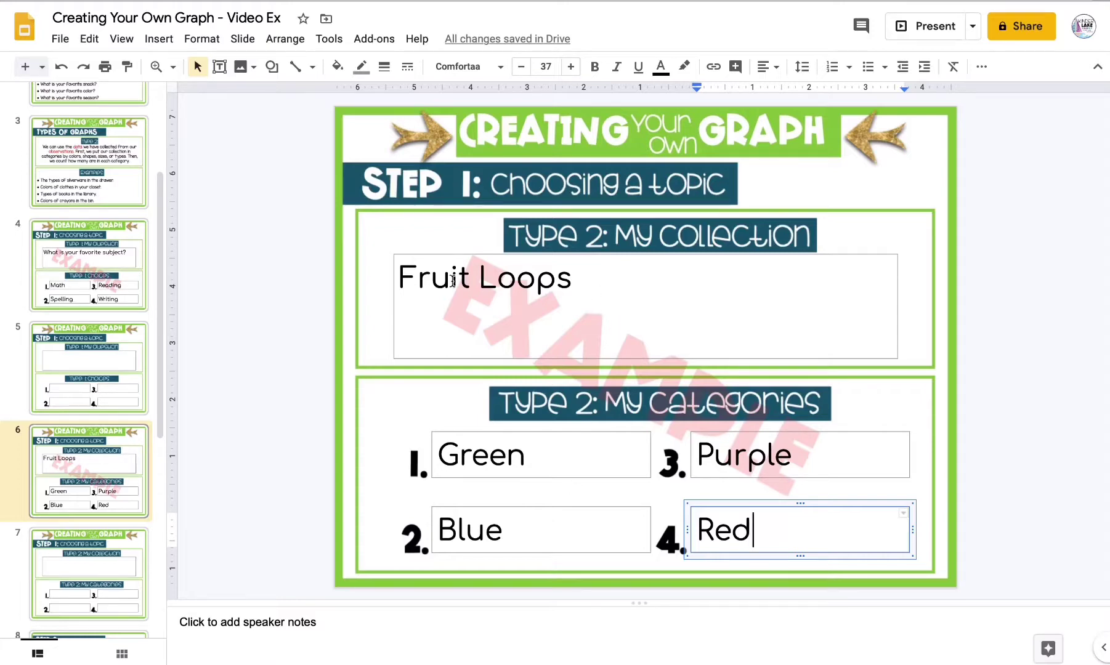
Extend the collection to 'Fruit Loops in my bowl' and move to slide 8
click(623, 280)
text(in my bowl)
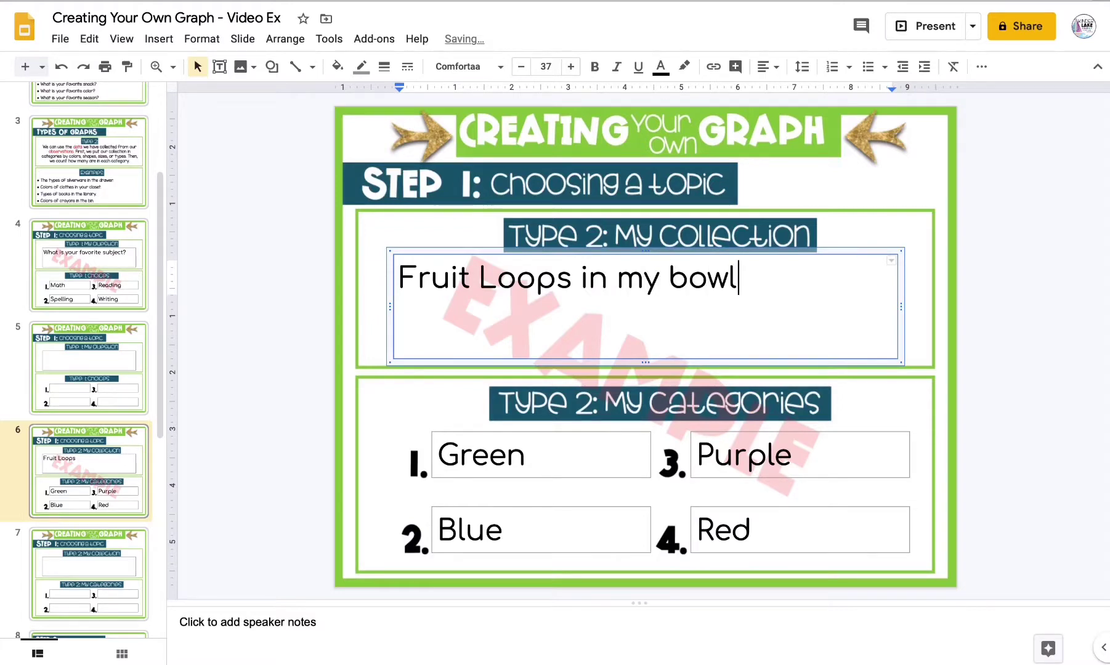
scroll(92, 487, down, 3)
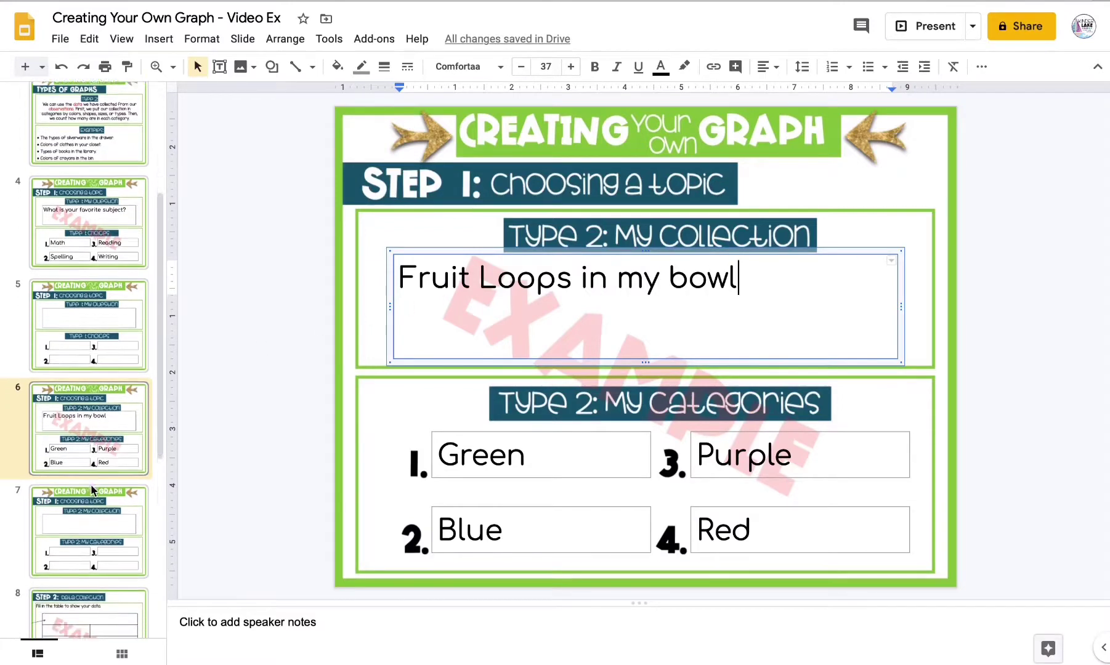
click(81, 457)
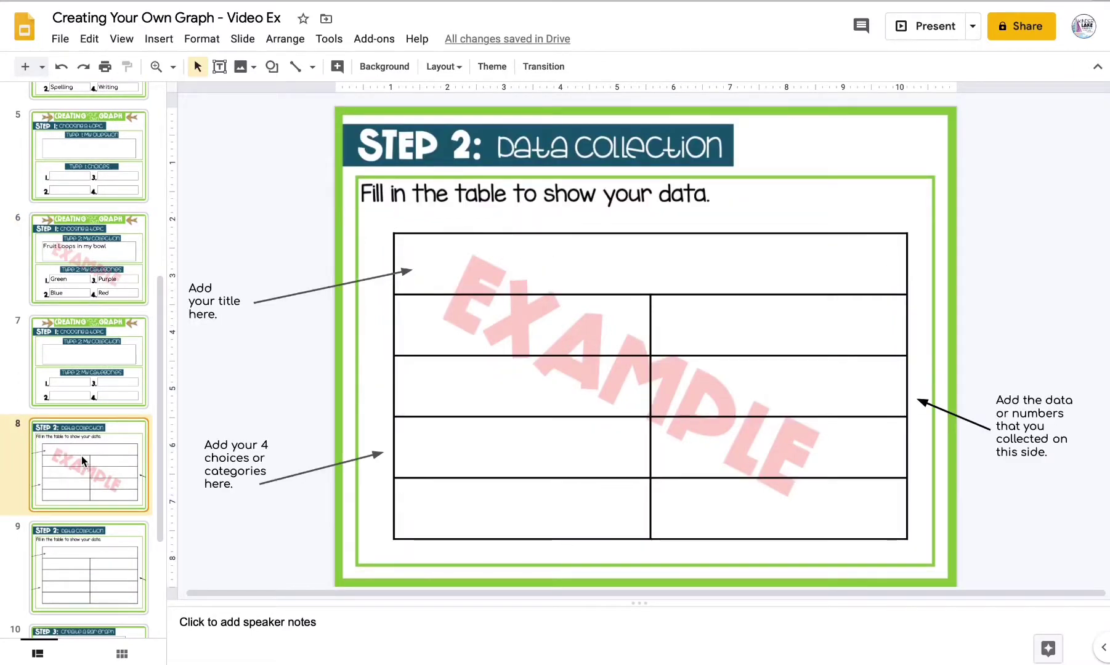
Title the Data Collection table's top row 'Favorite Subjects'
click(664, 262)
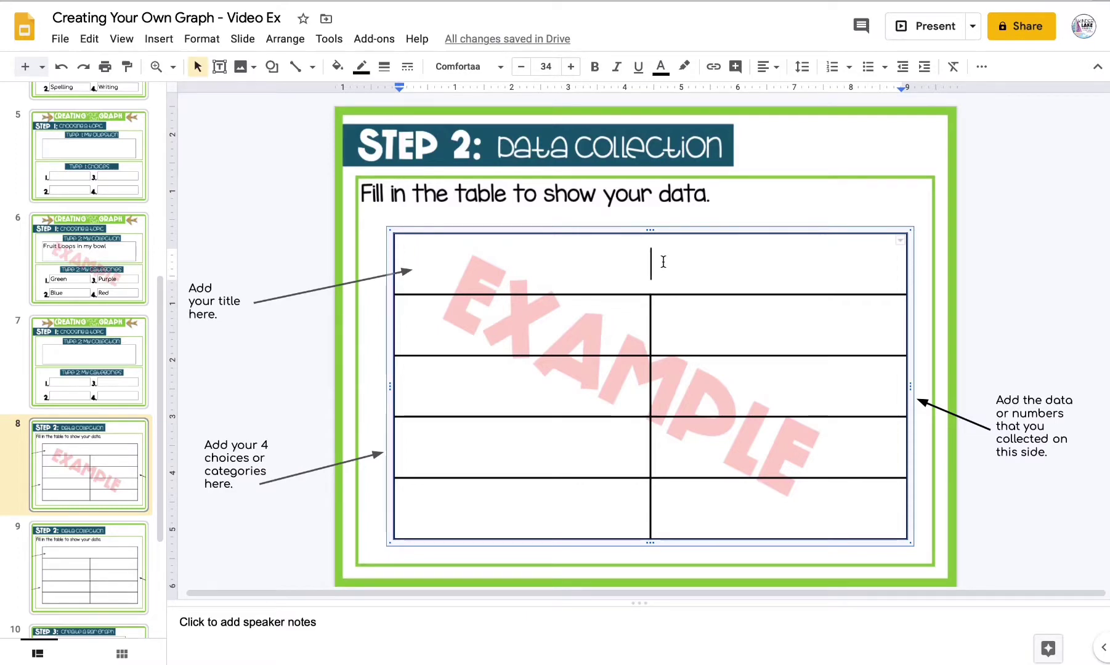
text(Favo)
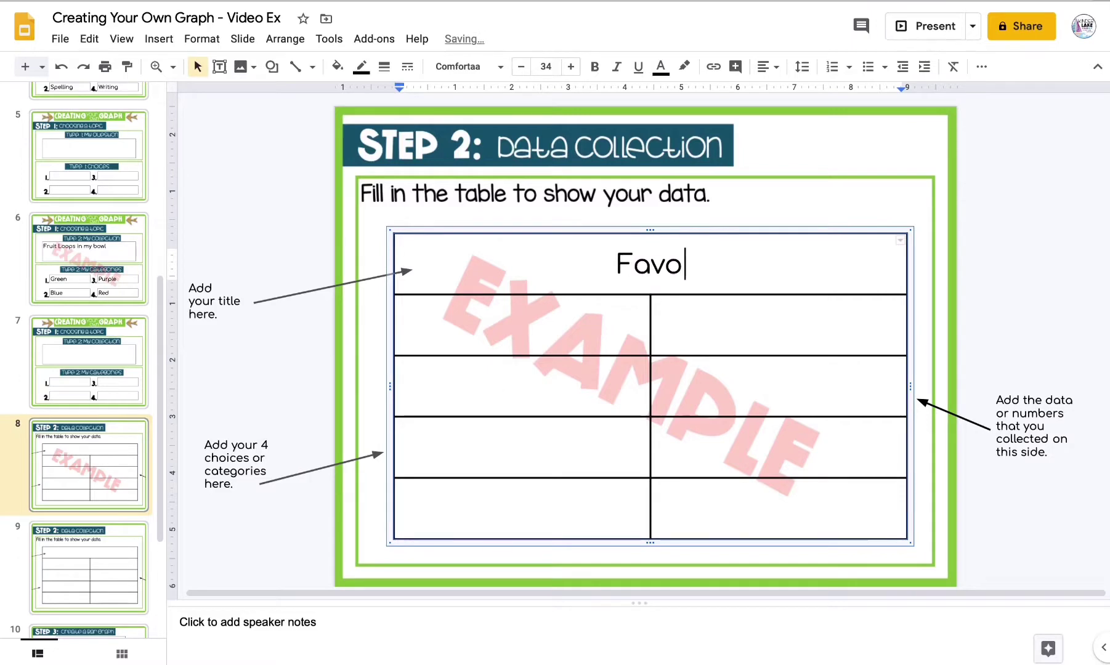
text(rite Subj)
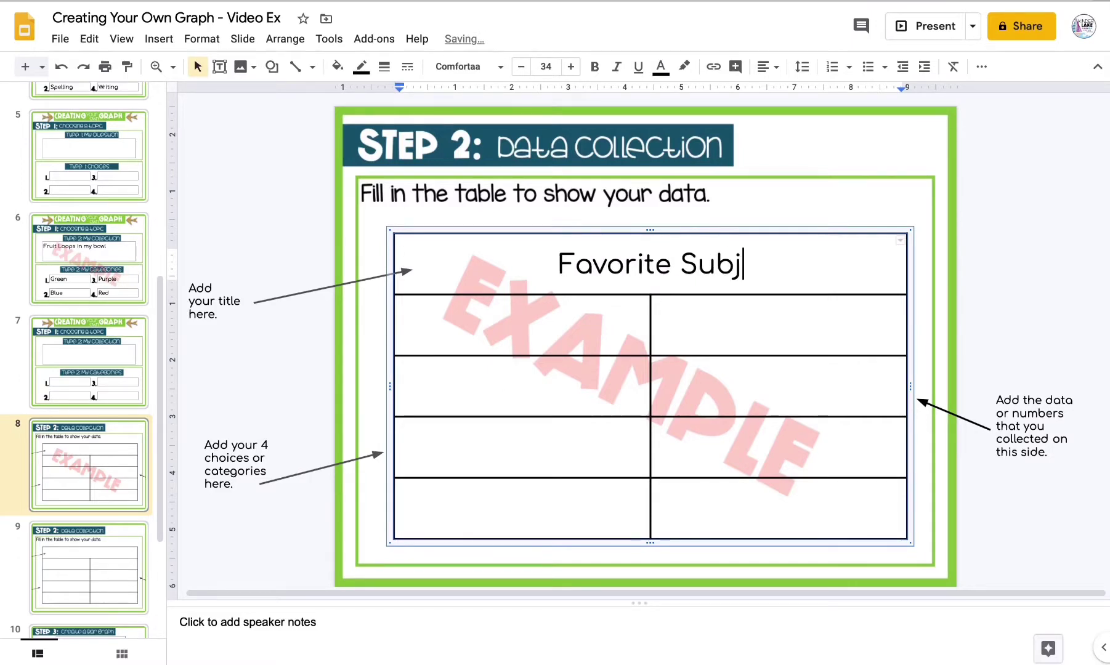
text(ects)
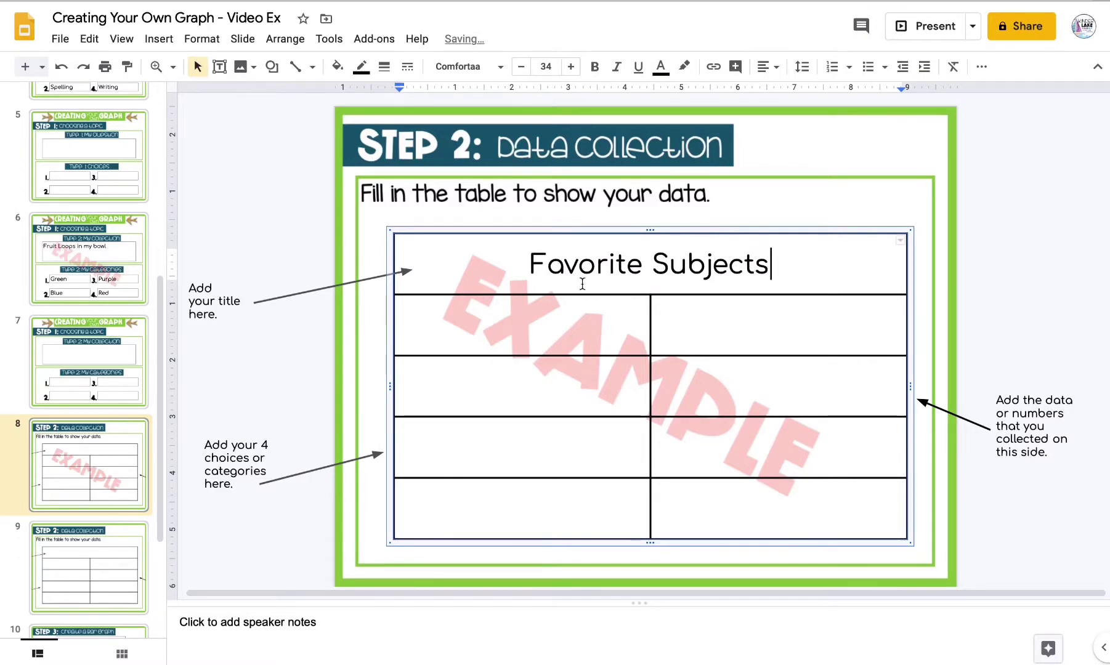
click(509, 319)
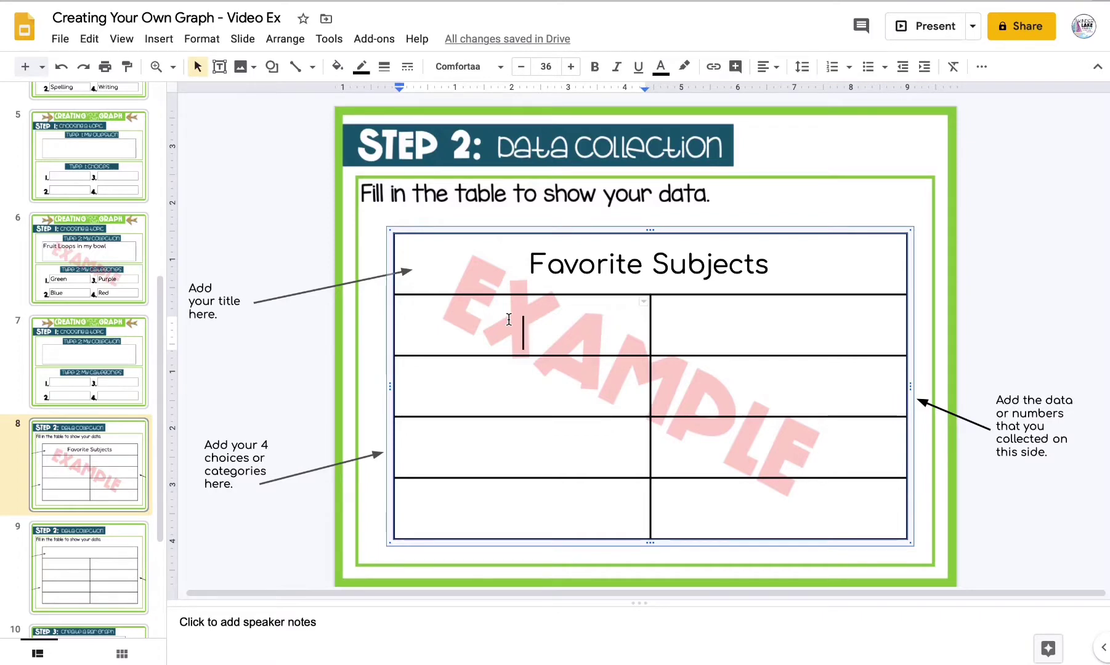
Enter Math, Spelling, Reading and Writing down the table's category column
text(Math)
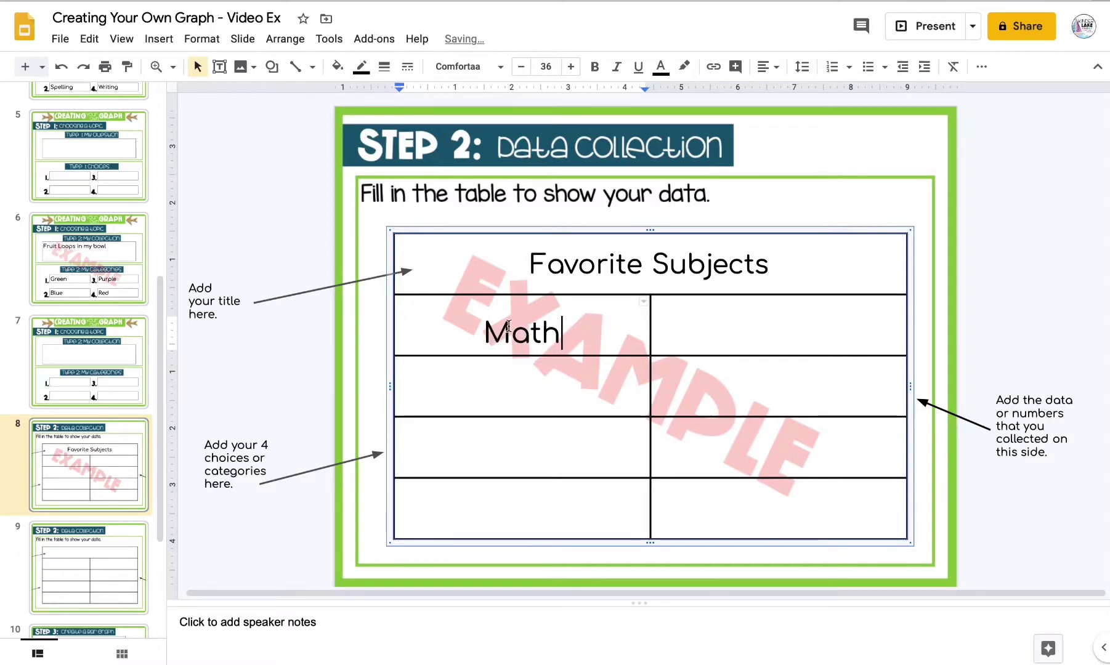
click(480, 383)
text(Spelling)
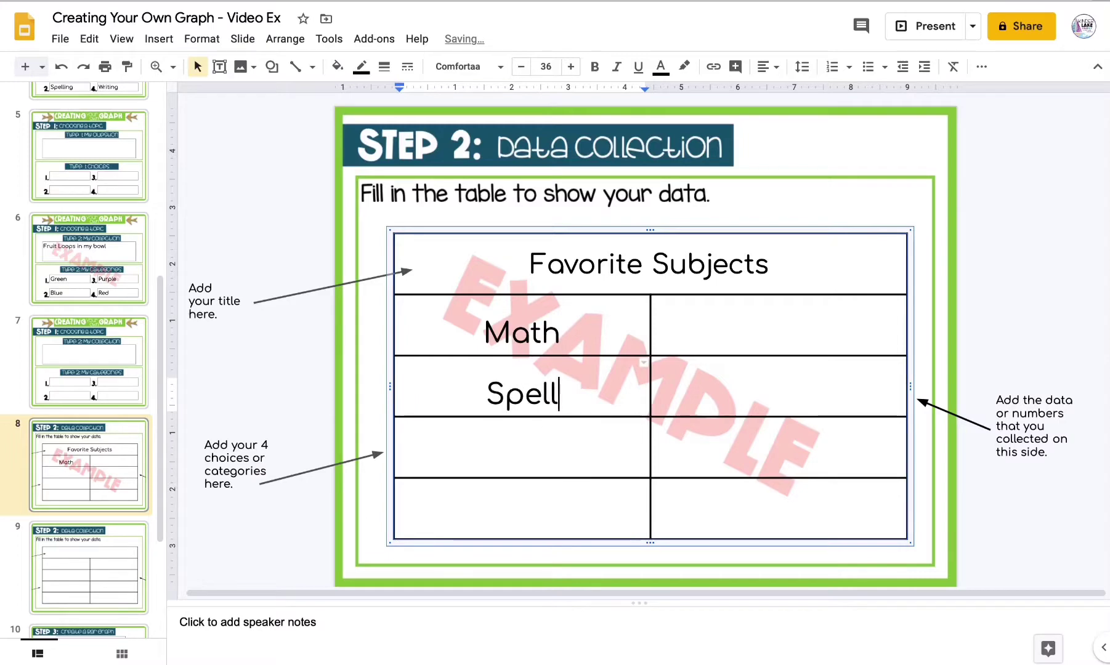
click(495, 448)
text(Re)
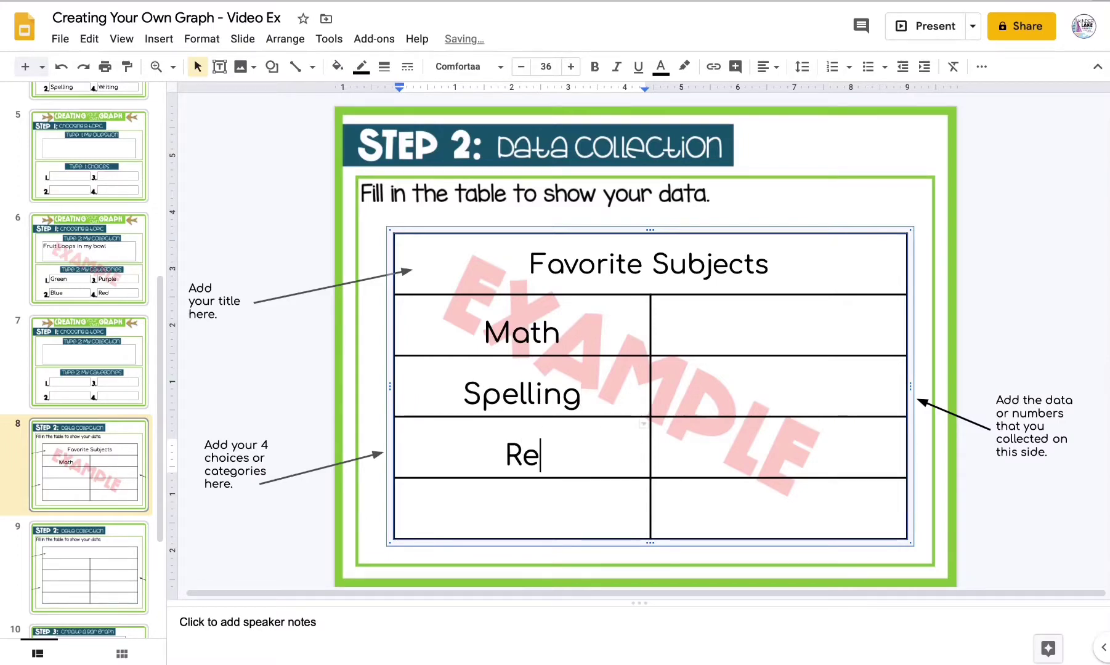
text(ading)
click(535, 515)
text(Writing)
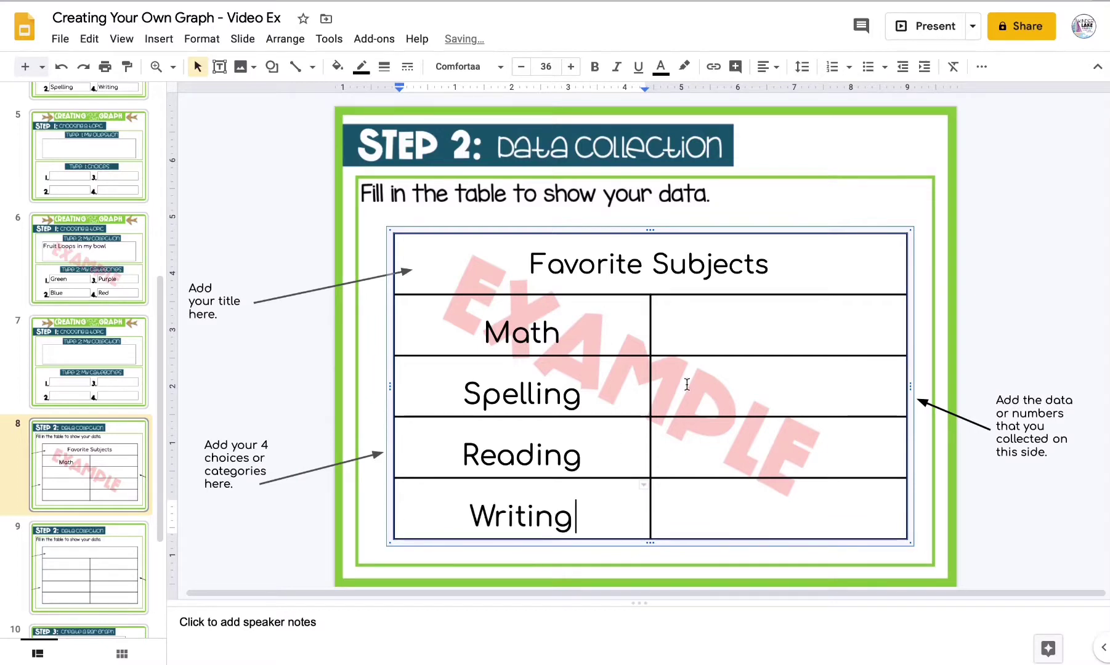
click(783, 320)
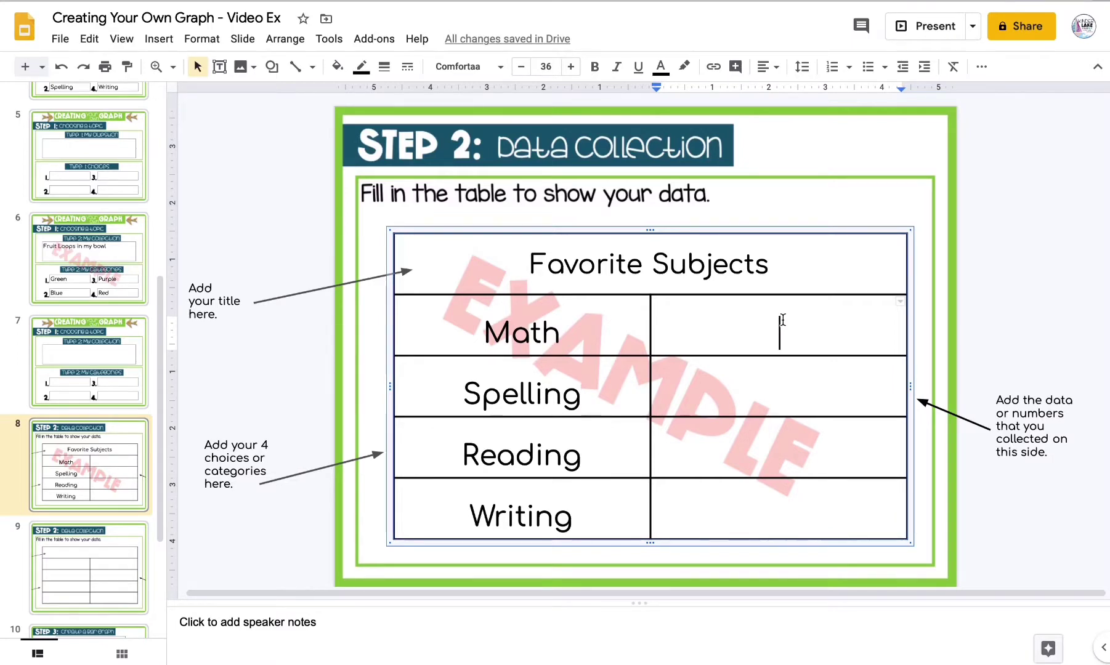
Enter counts 3, 5, 2 and 6 beside Math, Spelling, Reading and Writing
text(3)
click(766, 378)
text(5)
click(757, 445)
text(2)
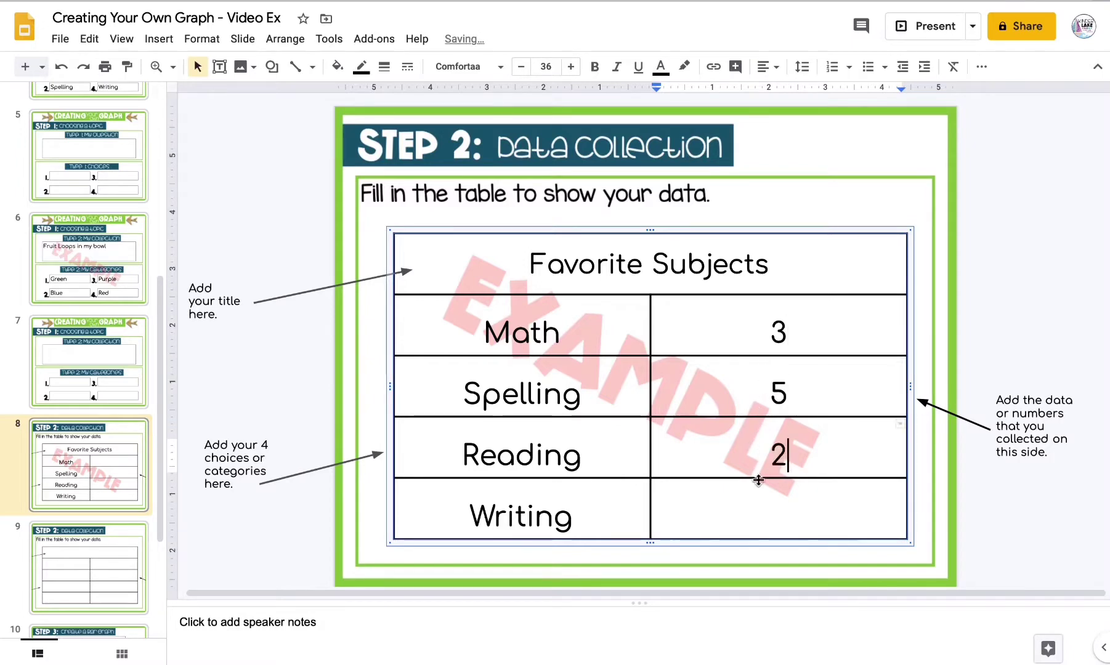
click(761, 507)
text(6)
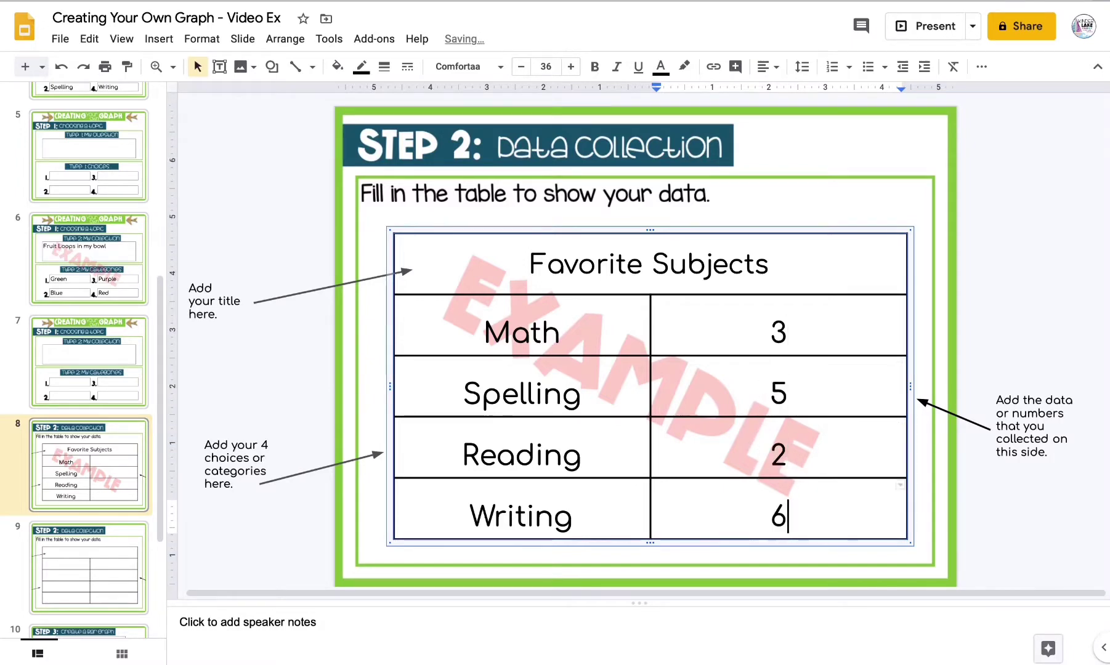